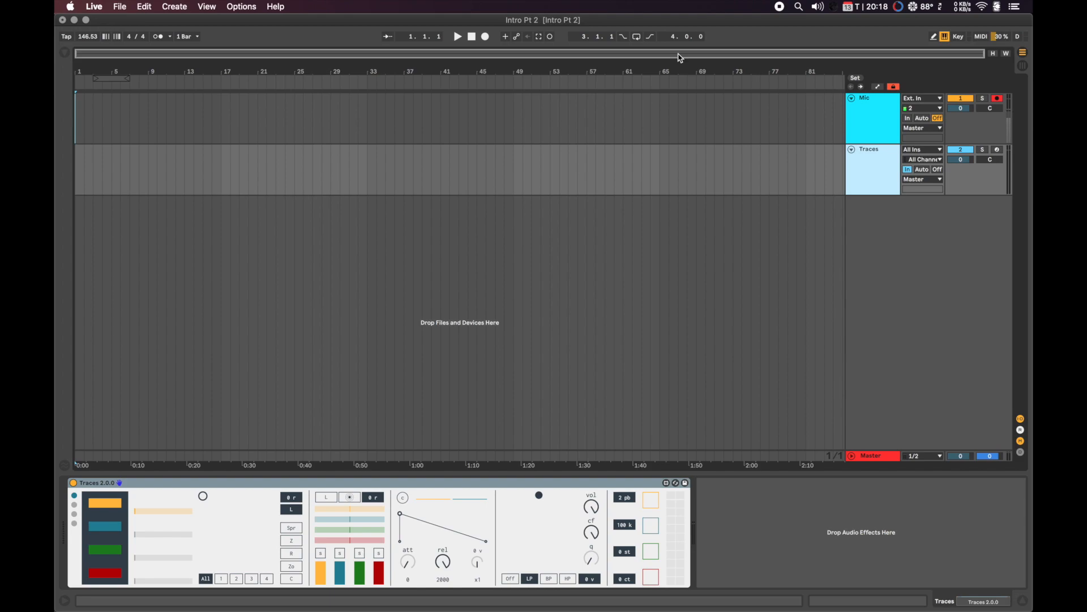
Record four separate short takes on the Mic track, starting at bars 1, 8, 12 and 15
{"action": "left_click", "coordinate": [485, 37]}
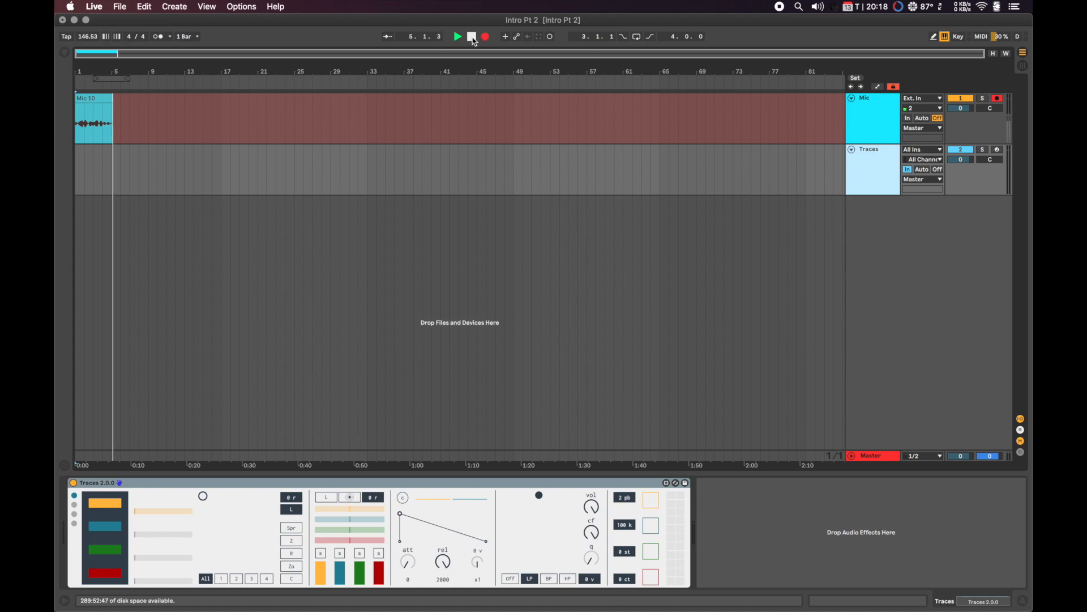
{"action": "left_click", "coordinate": [473, 38]}
{"action": "left_click", "coordinate": [81, 115]}
{"action": "left_click", "coordinate": [140, 114]}
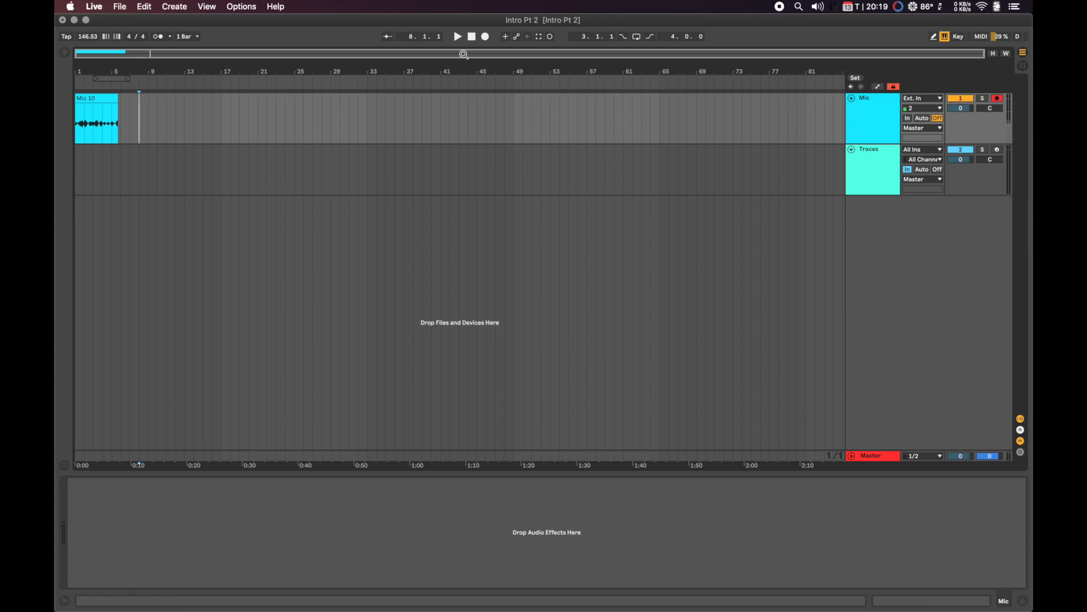
{"action": "left_click", "coordinate": [485, 38]}
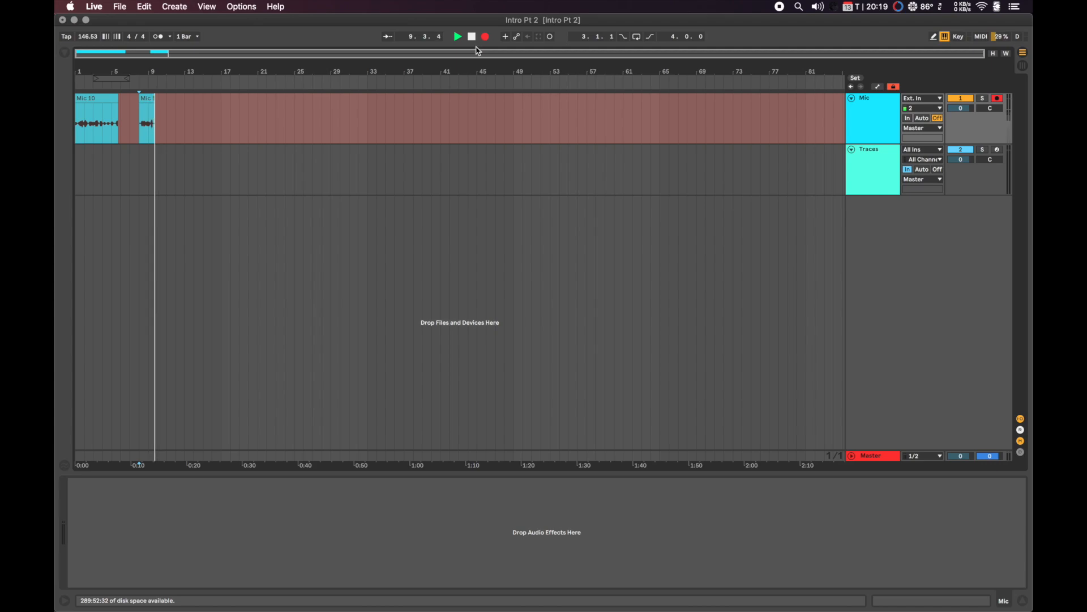
{"action": "key", "text": "space"}
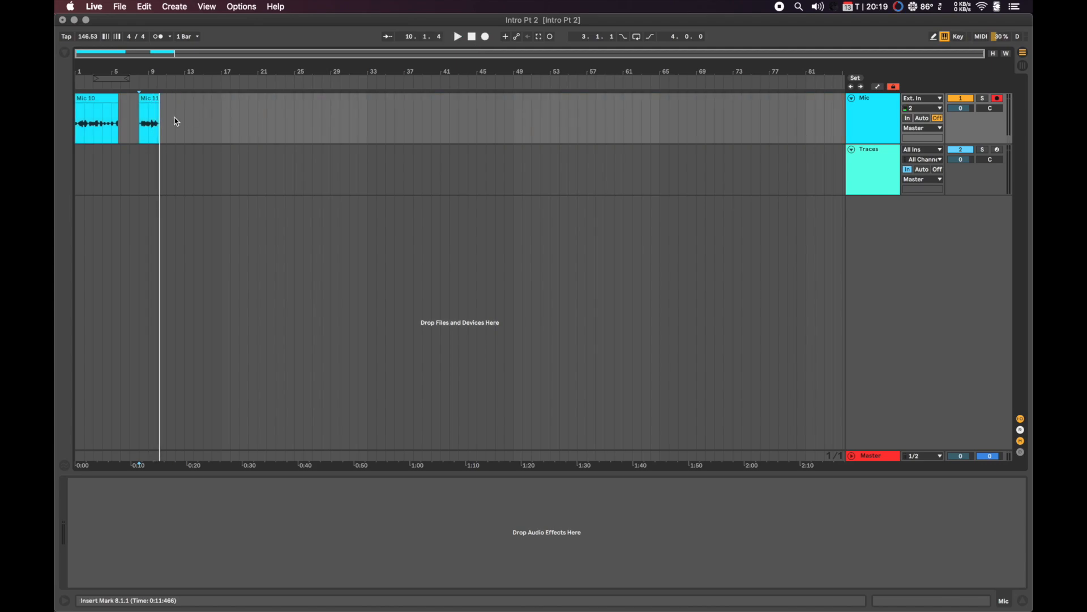
{"action": "key", "text": "F9"}
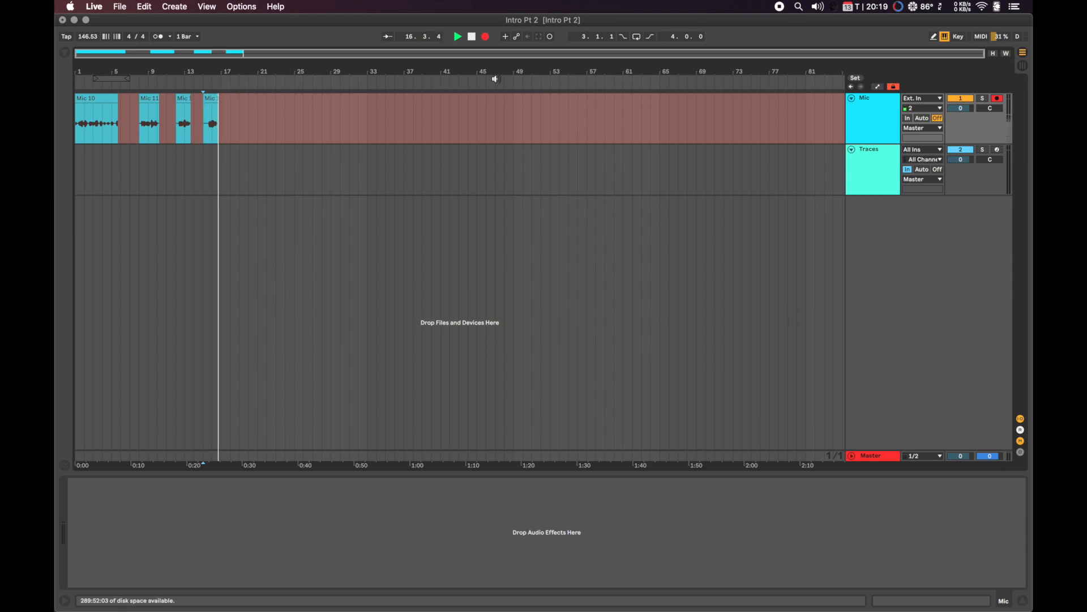
{"action": "key", "text": "space"}
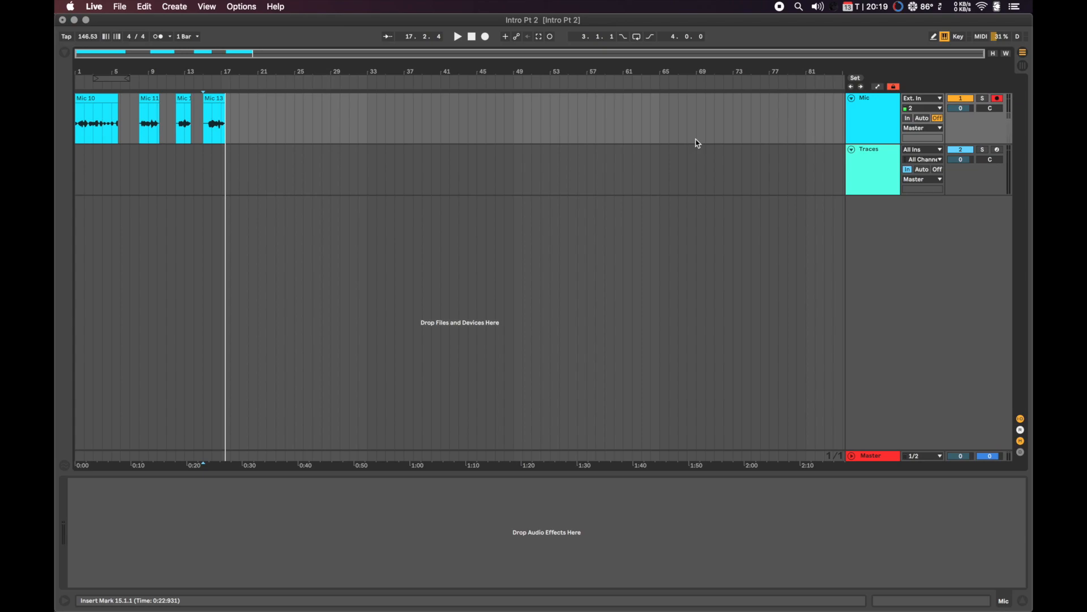
Switch to Finder and load Vla 2b.aif from the Audio Stuff folder into the Traces sample slots, then return to Live
{"action": "left_click", "coordinate": [863, 170]}
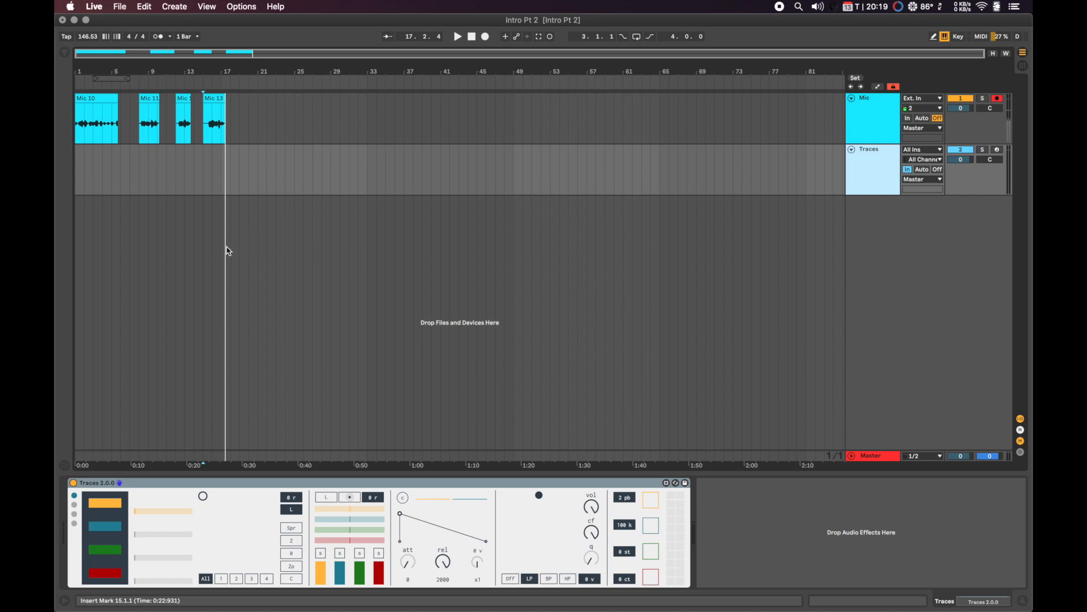
{"action": "left_click", "coordinate": [88, 102]}
{"action": "key", "text": "super+Tab"}
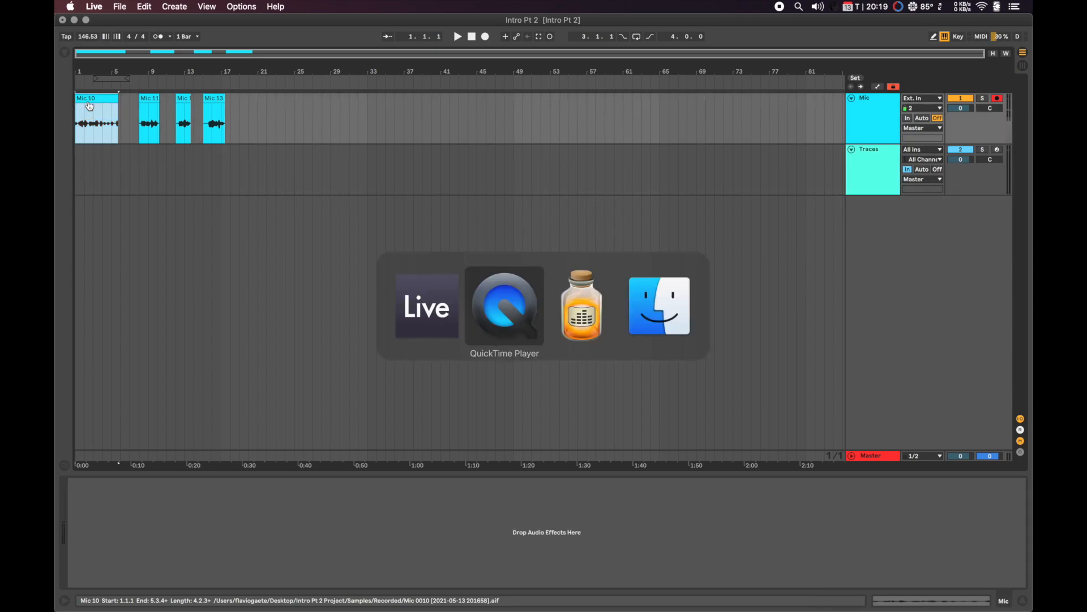
{"action": "key", "text": "super+Tab"}
{"action": "key", "text": "super+Tab"}
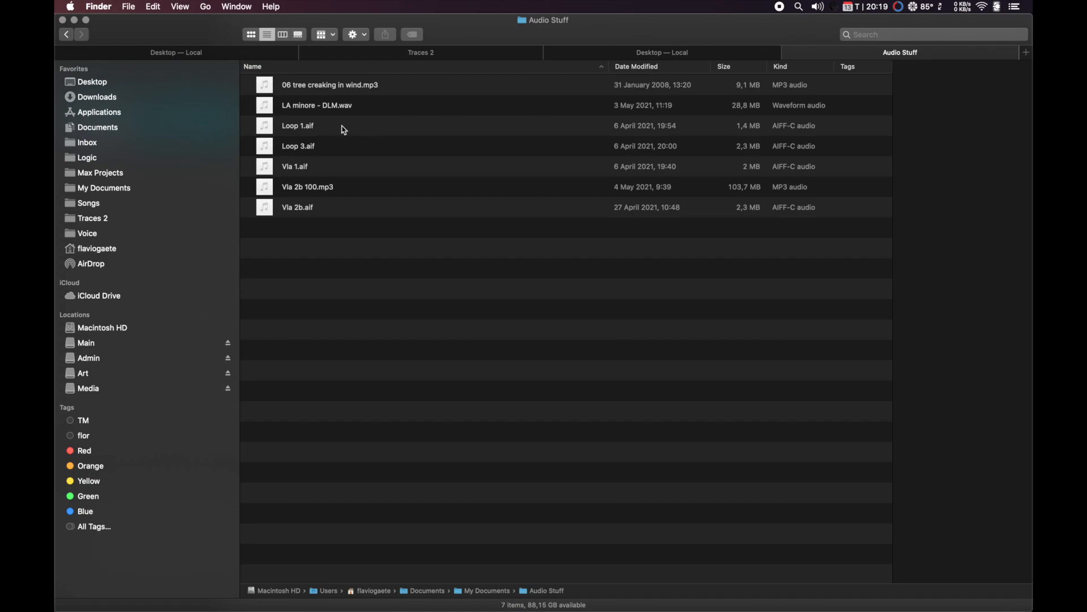
{"action": "left_click_drag", "start_coordinate": [269, 212], "coordinate": [116, 511]}
{"action": "key", "text": "super+Tab"}
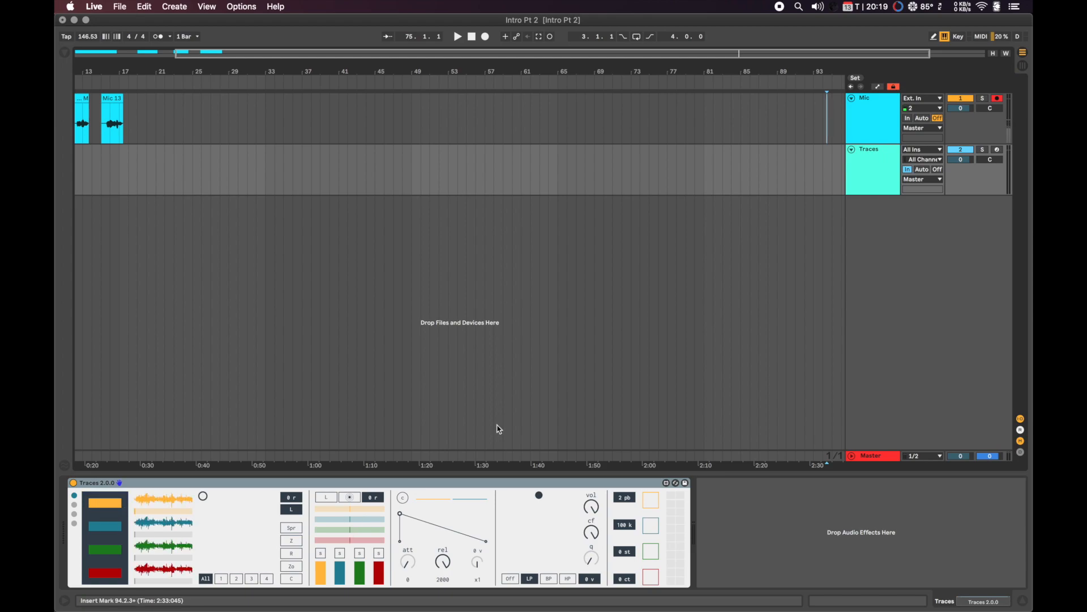
Load the second, third and fourth Mic clips into the blue, green and red Traces sample slots respectively
{"action": "scroll", "coordinate": [656, 351], "scroll_direction": "left", "scroll_amount": 5}
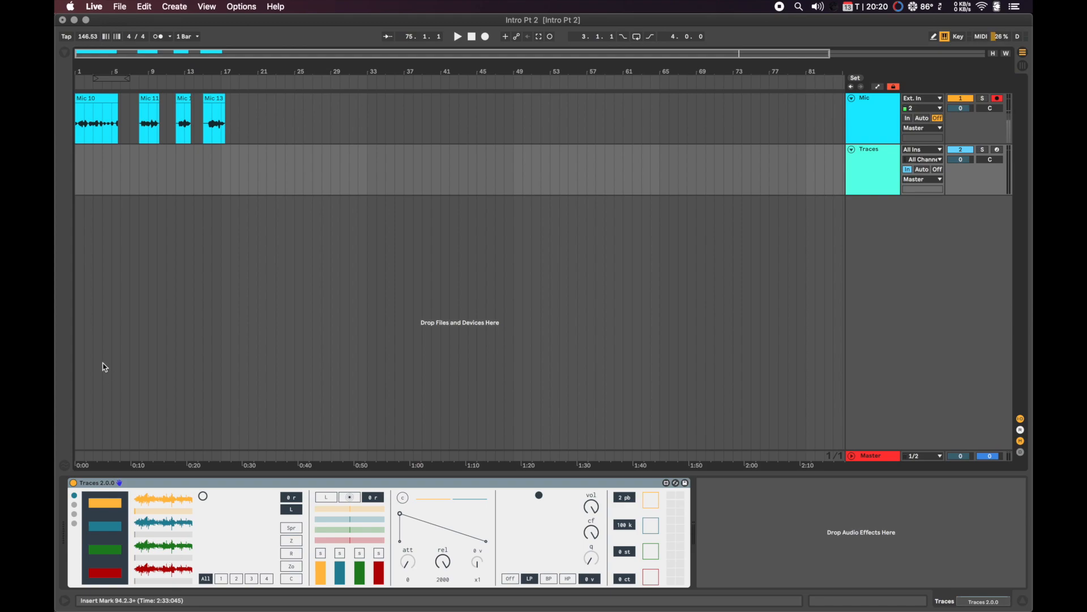
{"action": "left_click_drag", "start_coordinate": [153, 99], "coordinate": [152, 521]}
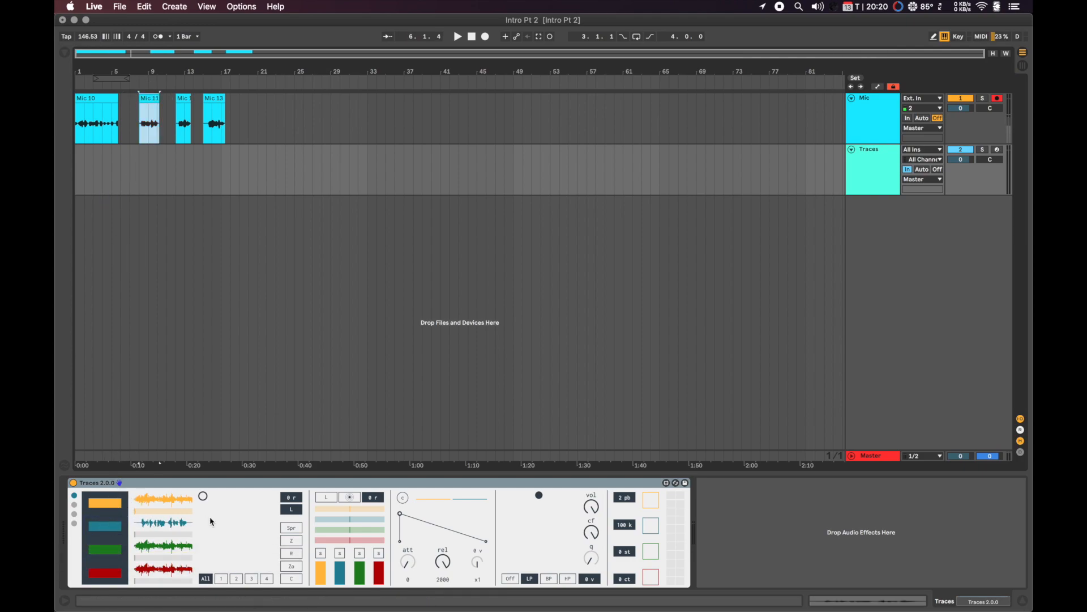
{"action": "left_click_drag", "start_coordinate": [185, 99], "coordinate": [105, 554]}
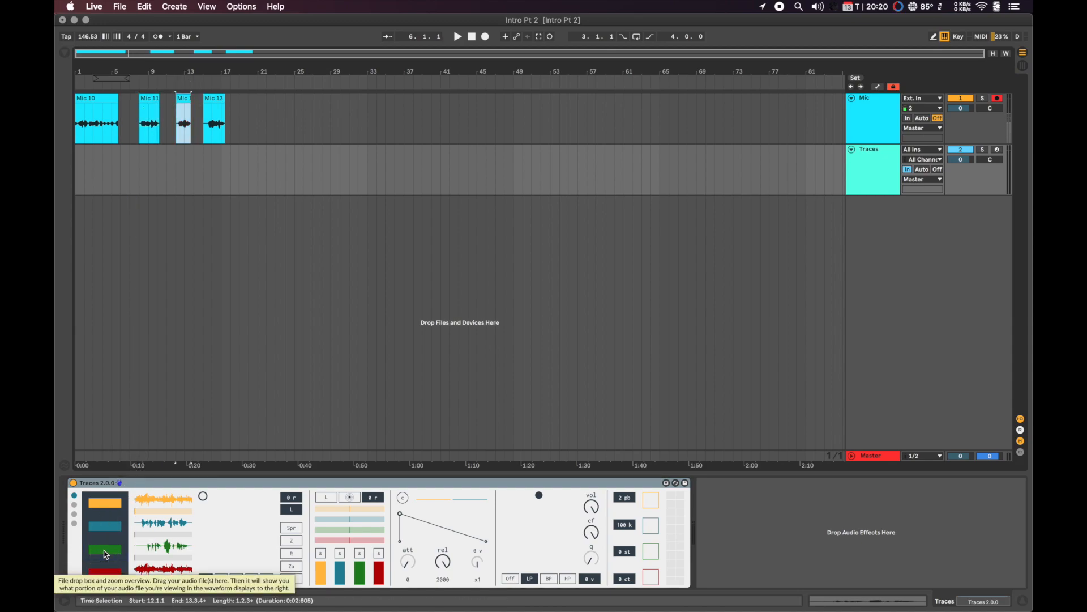
{"action": "left_click_drag", "start_coordinate": [216, 99], "coordinate": [103, 572]}
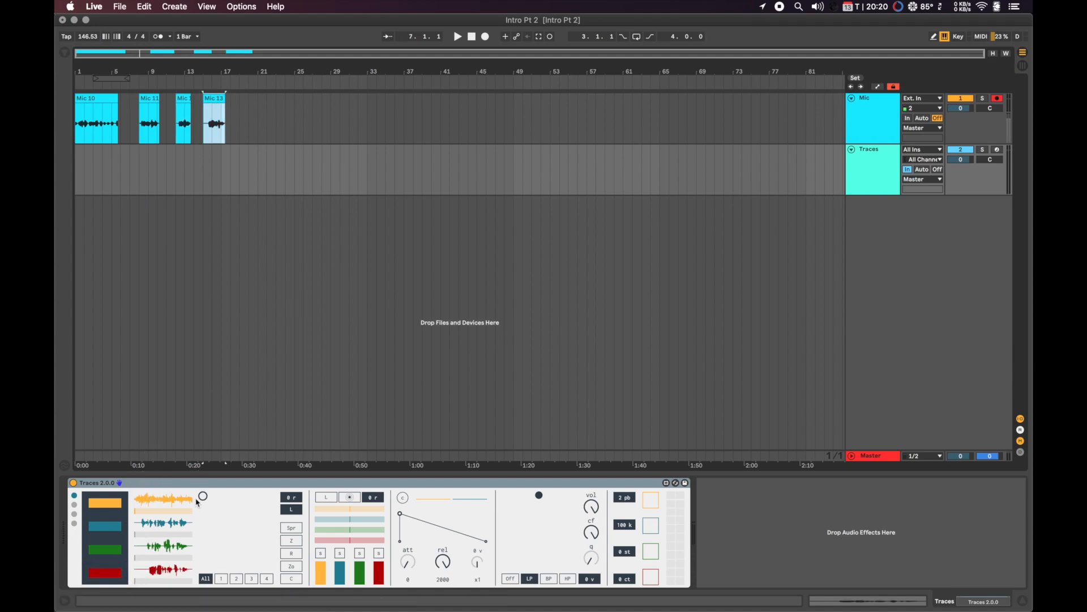
Clear all Traces sample slots and load the first recorded clip, Mic 10, into all four slots
{"action": "left_click", "coordinate": [292, 579]}
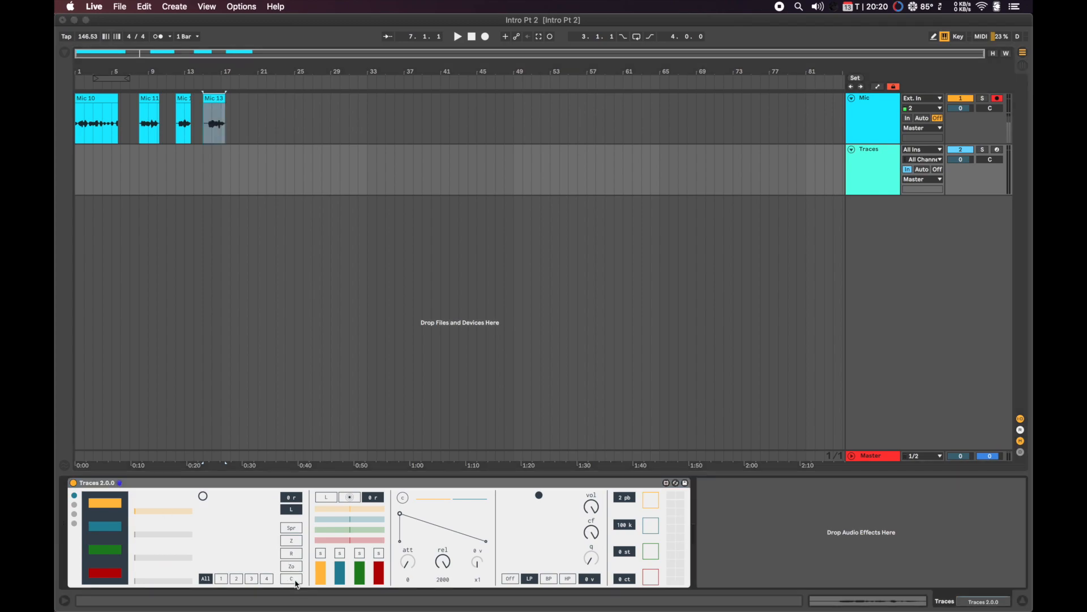
{"action": "left_click", "coordinate": [90, 100]}
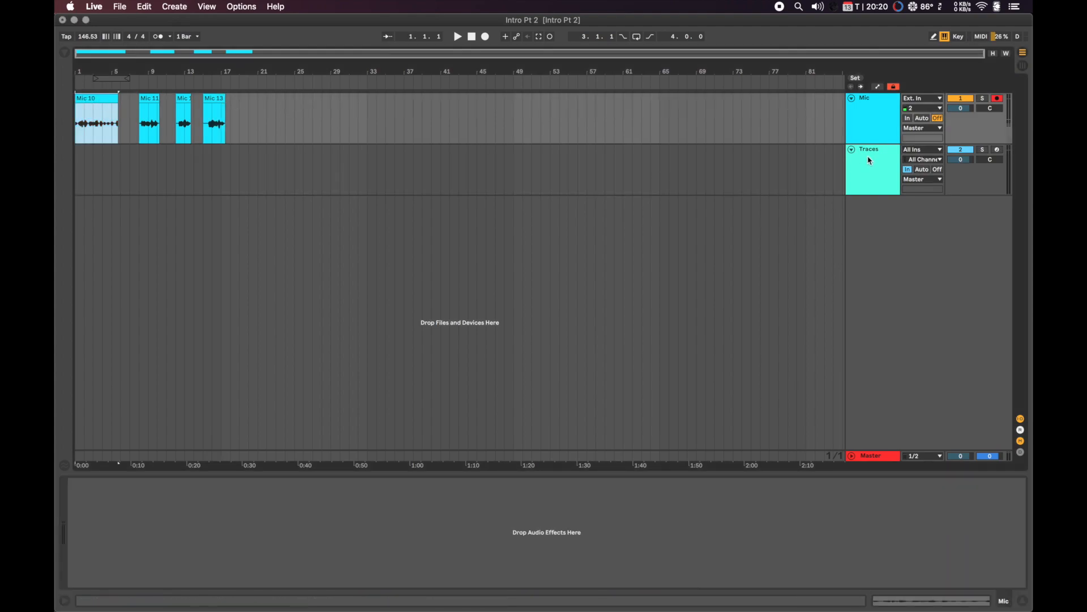
{"action": "left_click", "coordinate": [875, 168]}
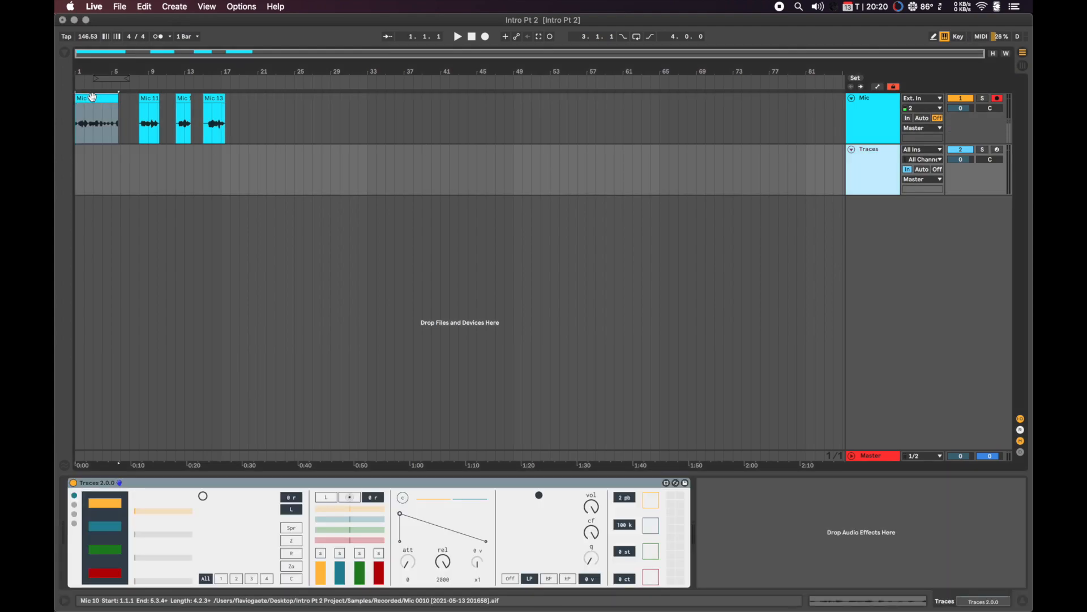
{"action": "left_click", "coordinate": [113, 481]}
{"action": "left_click_drag", "start_coordinate": [113, 481], "coordinate": [107, 555]}
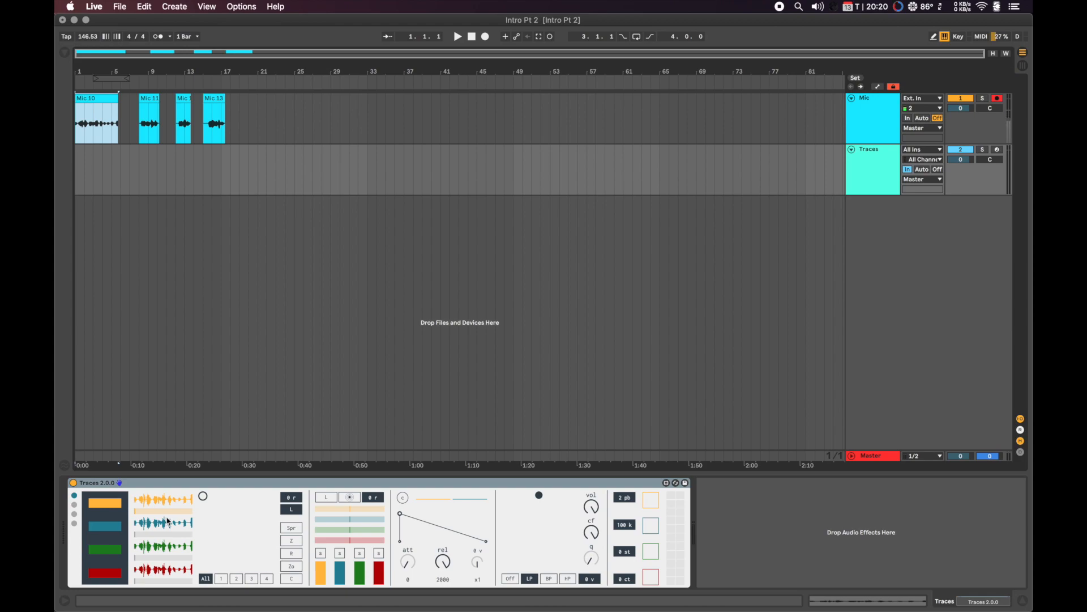
In Traces, set the random amount for the four coloured range bars to 100 r and the k parameter to 0 k
{"action": "left_click_drag", "start_coordinate": [372, 496], "coordinate": [336, 335]}
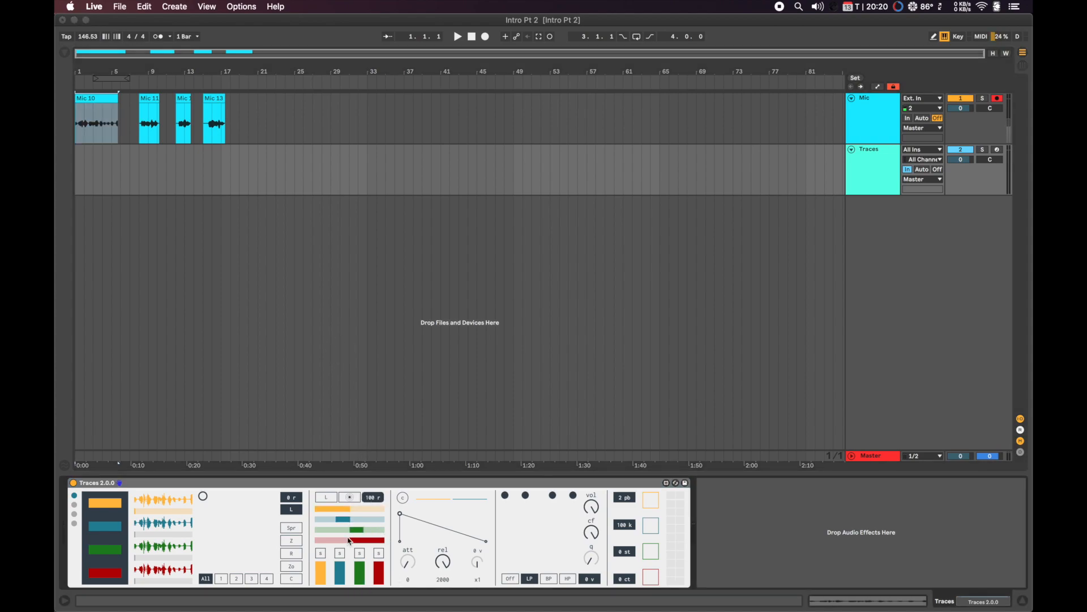
{"action": "left_click", "coordinate": [77, 507]}
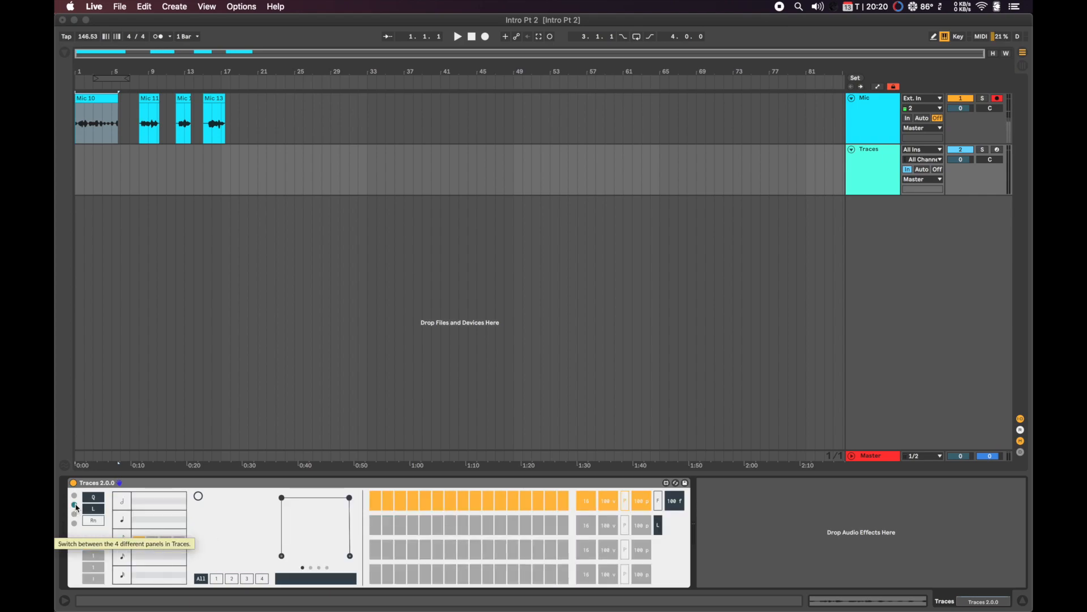
{"action": "left_click", "coordinate": [74, 498]}
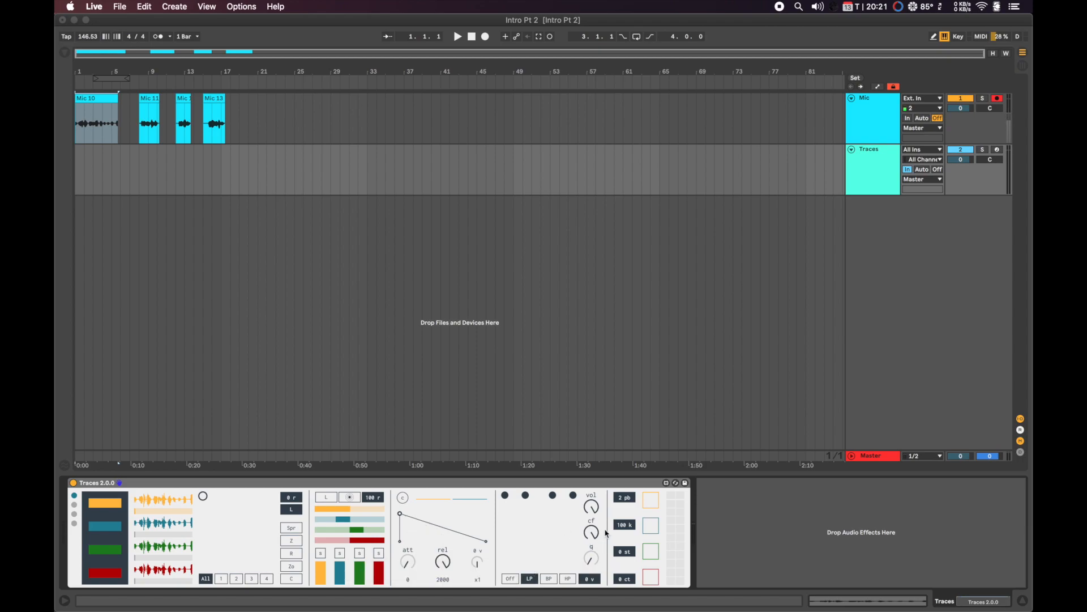
{"action": "left_click_drag", "start_coordinate": [631, 527], "coordinate": [617, 561]}
Move the Traces sequencer steps to the half-note row and shift the sample playback position to about the middle of the waveforms
{"action": "left_click", "coordinate": [76, 507]}
{"action": "left_click_drag", "start_coordinate": [139, 535], "coordinate": [138, 504]}
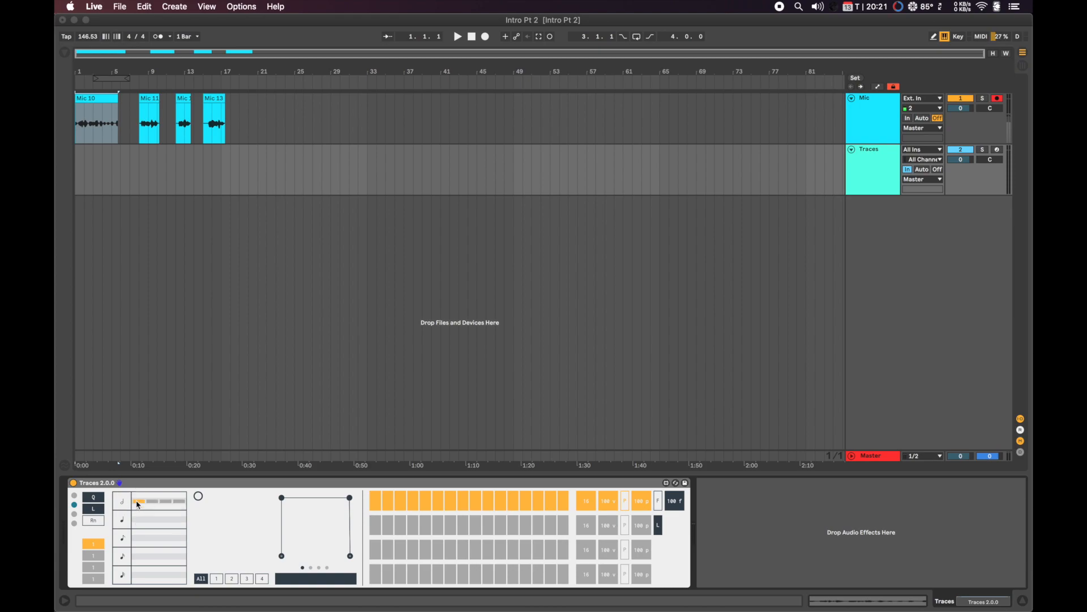
{"action": "left_click", "coordinate": [74, 496]}
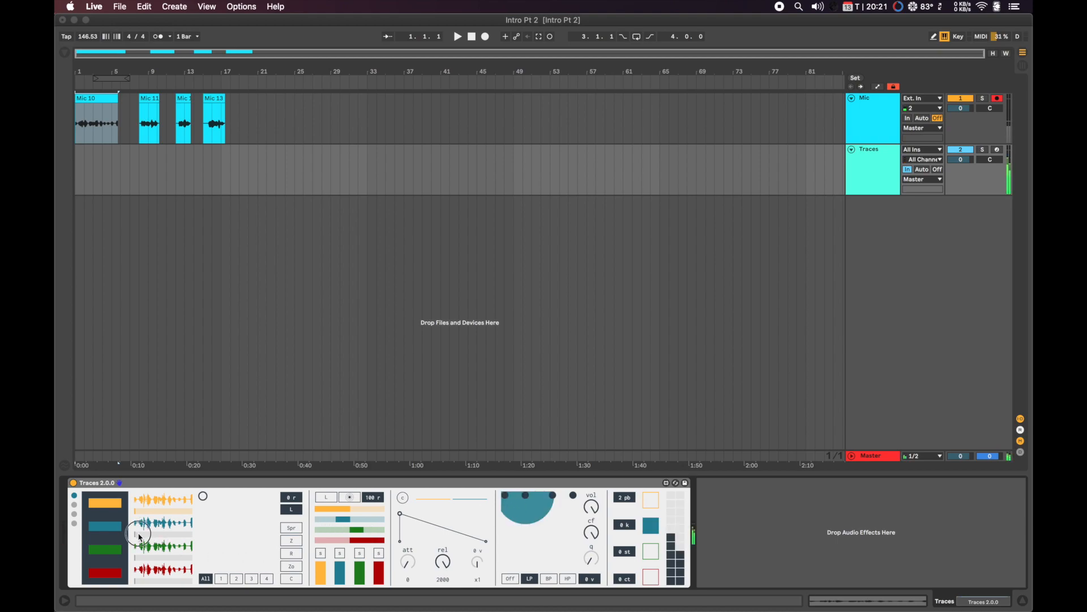
{"action": "left_click_drag", "start_coordinate": [140, 512], "coordinate": [170, 513]}
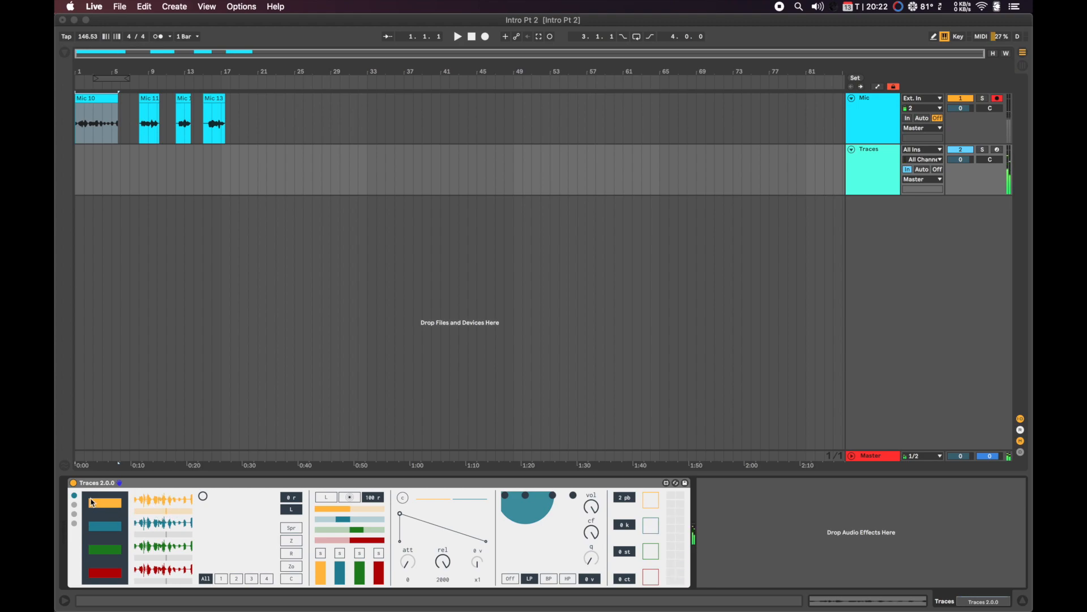
Move the Traces sequencer steps to the fourth note-value row and, while playing a note, shift the sample playback position to the waveforms' end
{"action": "left_click", "coordinate": [74, 505]}
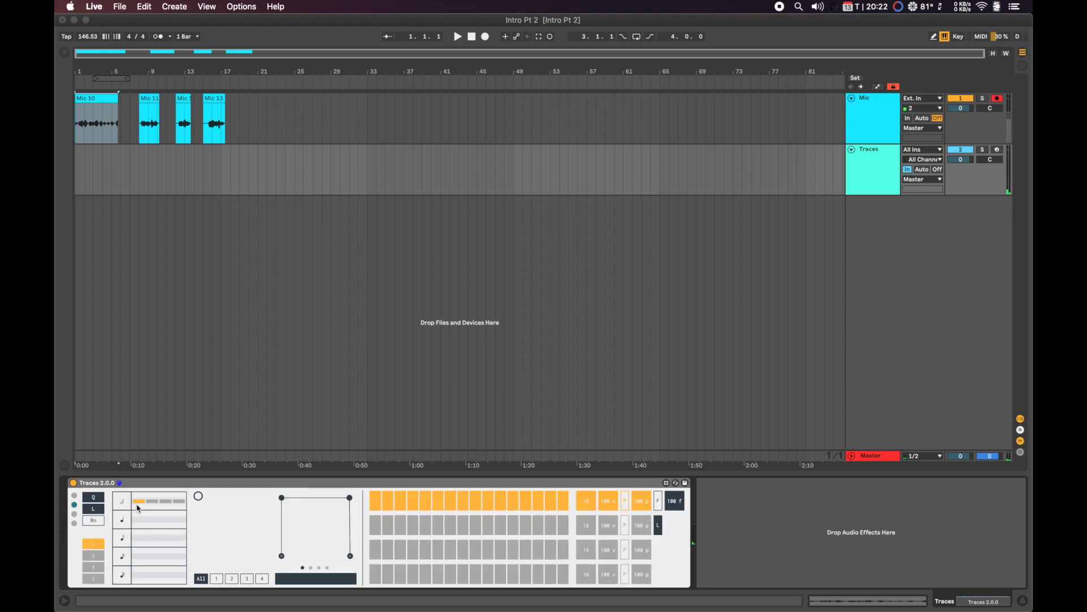
{"action": "left_click_drag", "start_coordinate": [140, 505], "coordinate": [138, 560]}
{"action": "left_click", "coordinate": [74, 495]}
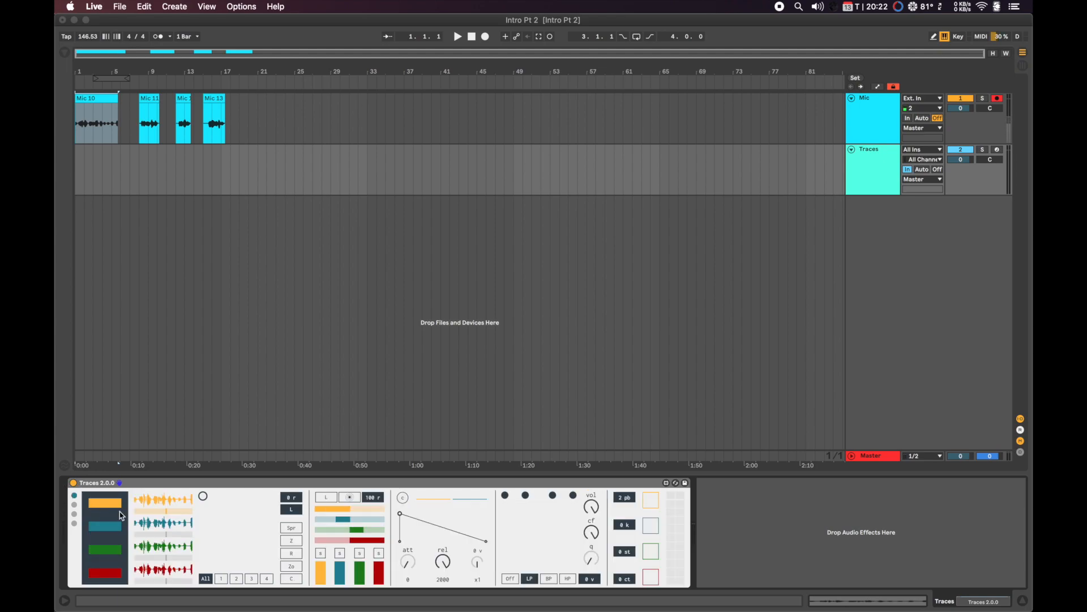
{"action": "key", "text": "a"}
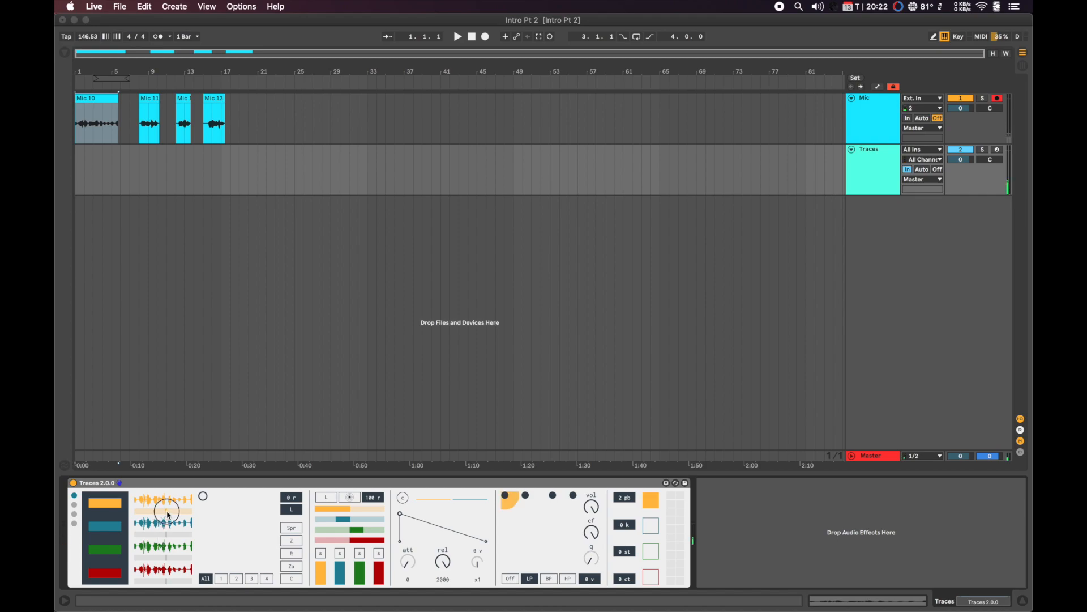
{"action": "left_click", "coordinate": [164, 515]}
{"action": "left_click_drag", "start_coordinate": [163, 514], "coordinate": [192, 513]}
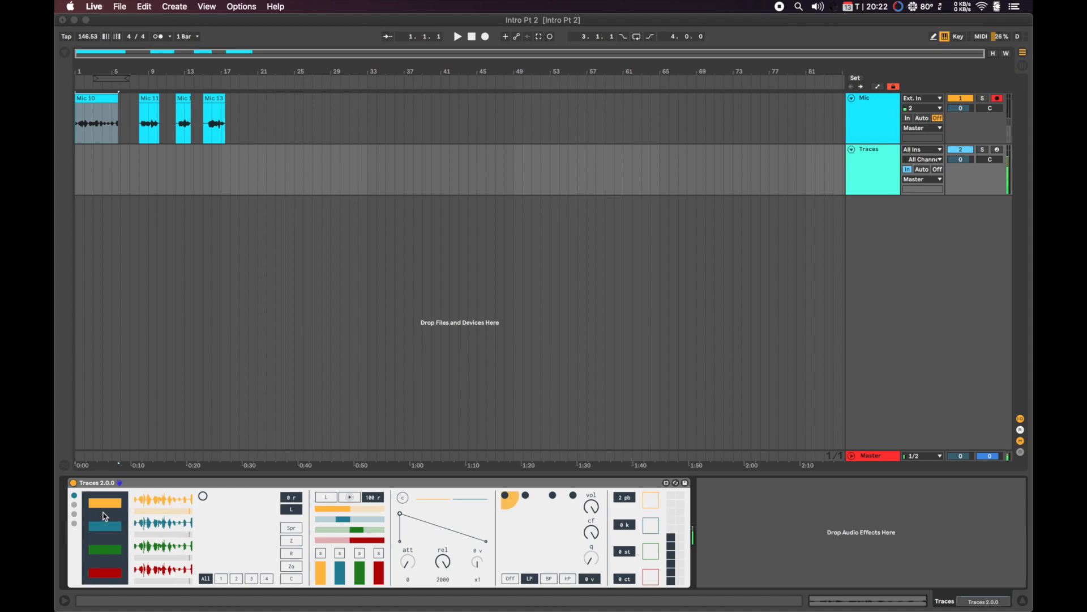
Reshape the Traces sequencer envelope into a decaying triangle and shorten its length bar to about half
{"action": "left_click", "coordinate": [75, 506]}
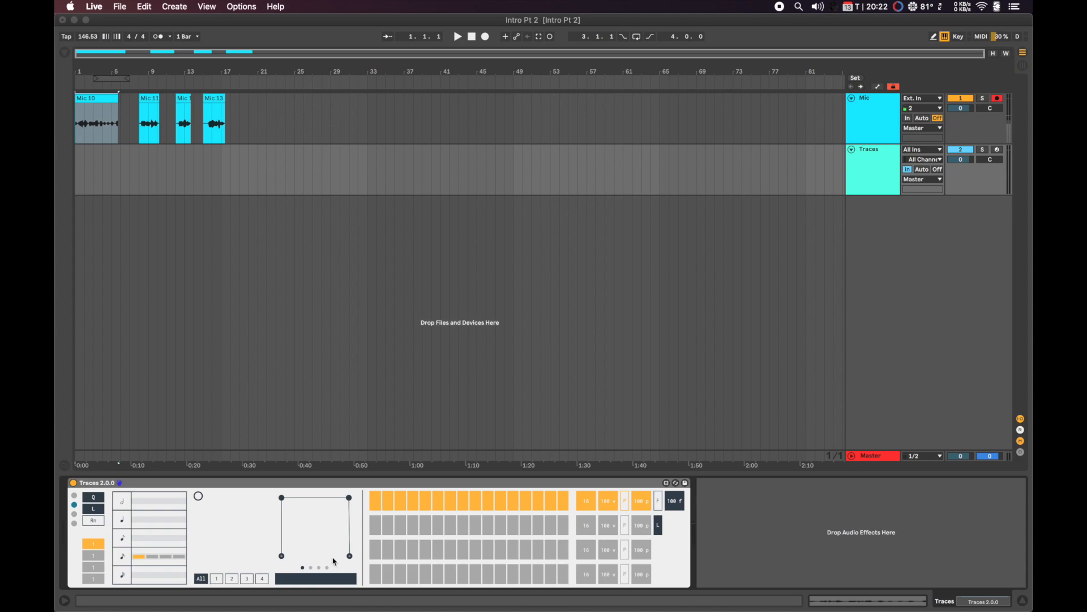
{"action": "left_click", "coordinate": [198, 495]}
{"action": "left_click_drag", "start_coordinate": [265, 565], "coordinate": [200, 564]}
{"action": "left_click_drag", "start_coordinate": [345, 584], "coordinate": [318, 579]}
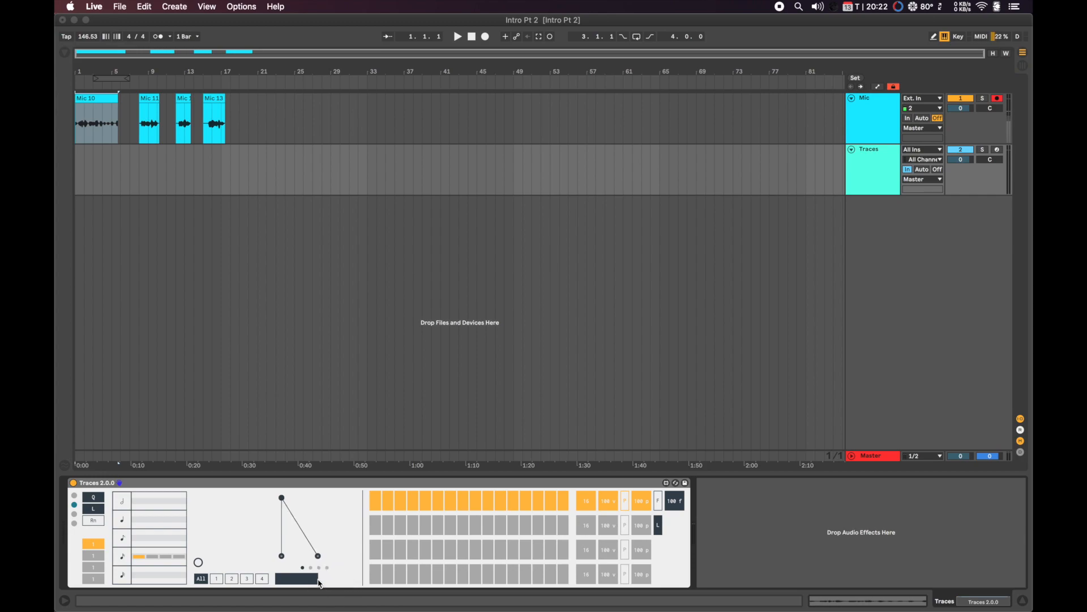
Sweep the sample playback position back to the middle of the waveforms and forward again to near their end while notes play
{"action": "left_click", "coordinate": [74, 497]}
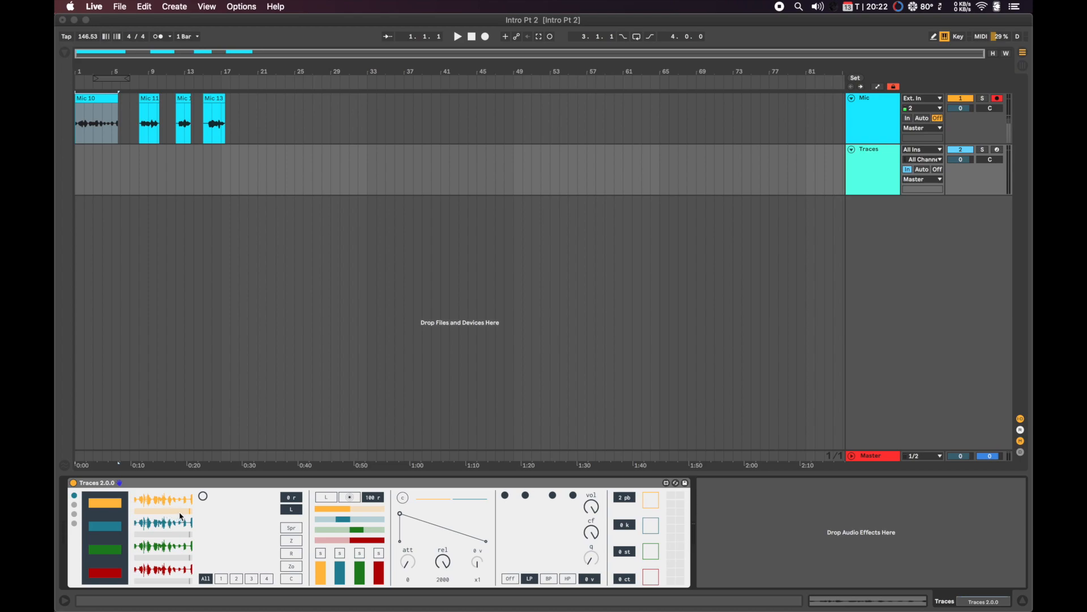
{"action": "left_click_drag", "start_coordinate": [180, 512], "coordinate": [163, 513]}
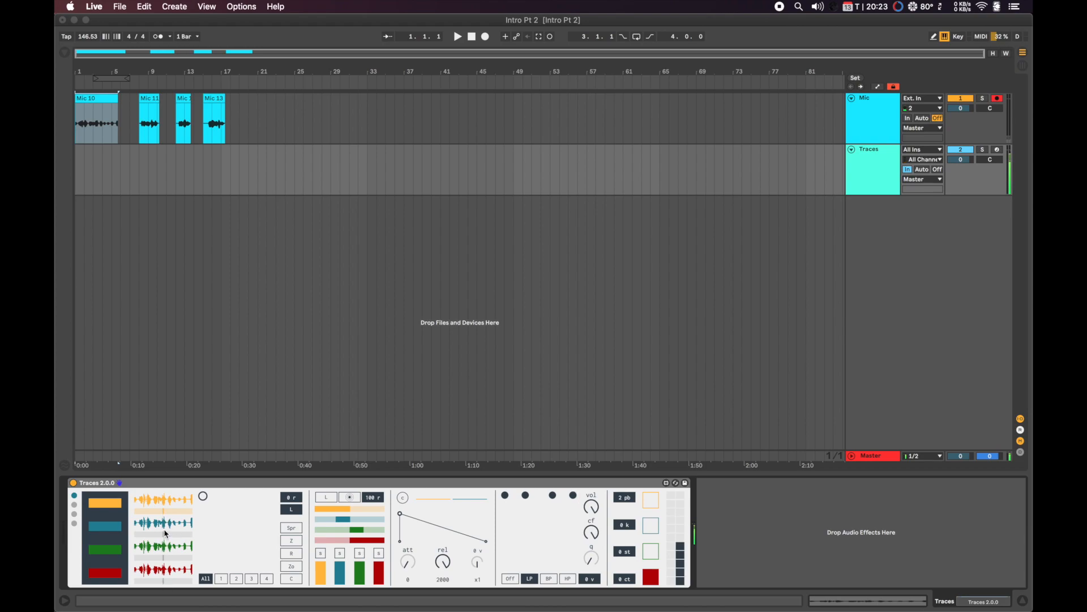
{"action": "left_click_drag", "start_coordinate": [164, 510], "coordinate": [188, 511]}
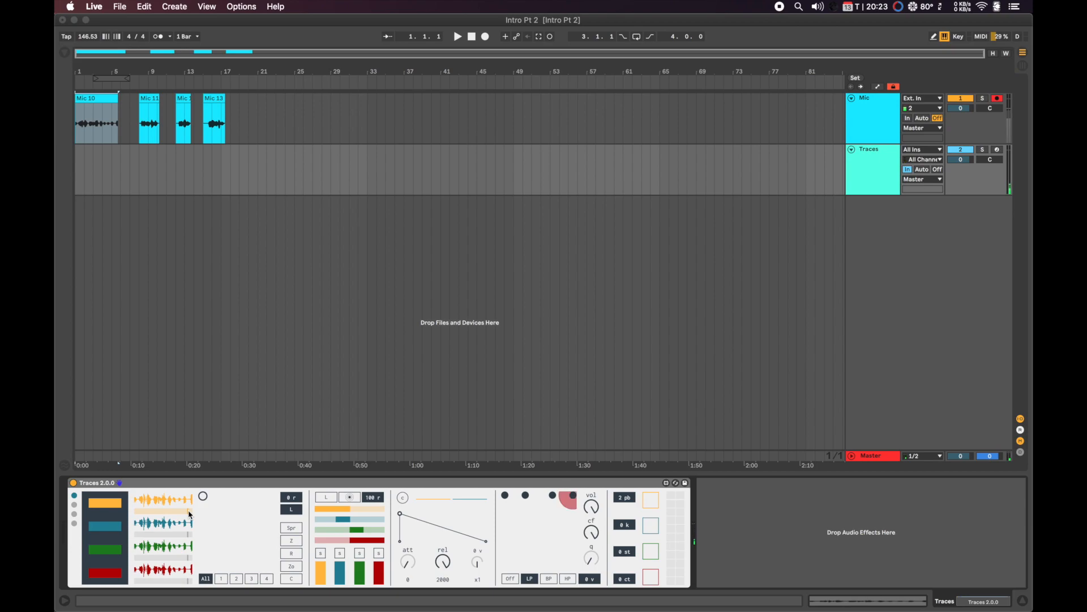